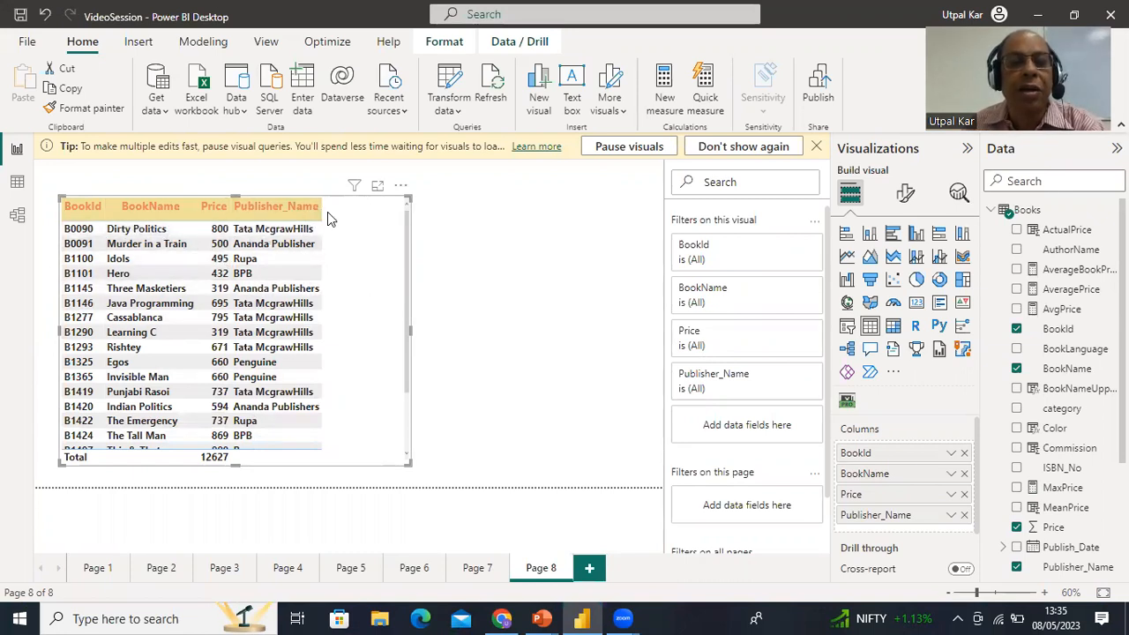
- Widen the Publisher_Name column of the books table visual on Page 8
drag(323, 212, 361, 214)
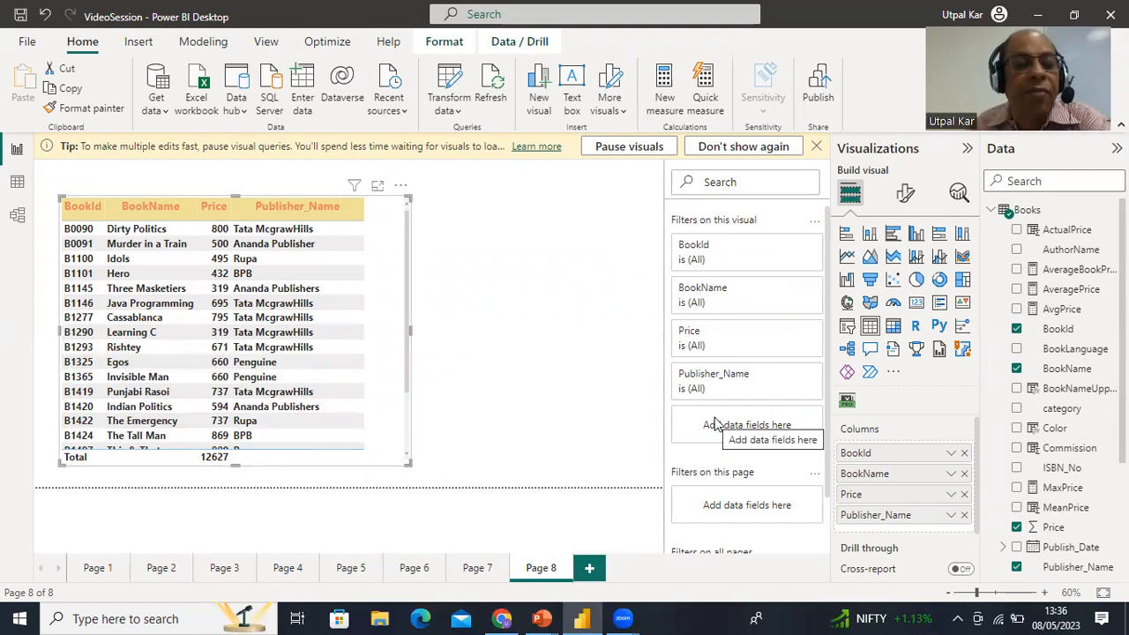
click(252, 275)
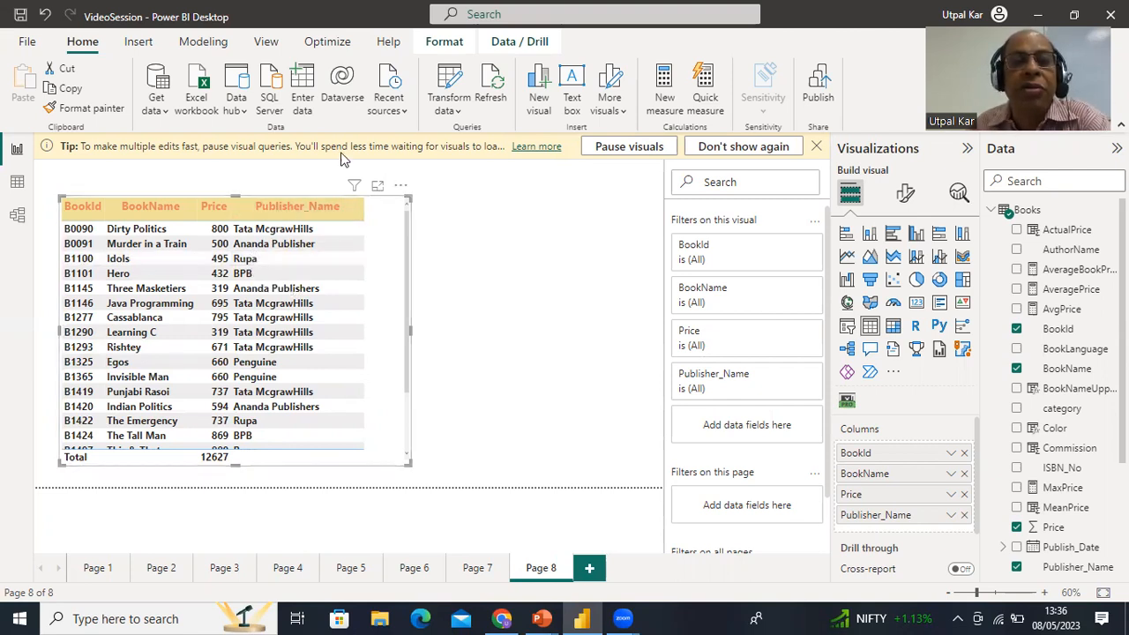
- Open the Power Query Editor for transforming the data and display the Books query
click(457, 114)
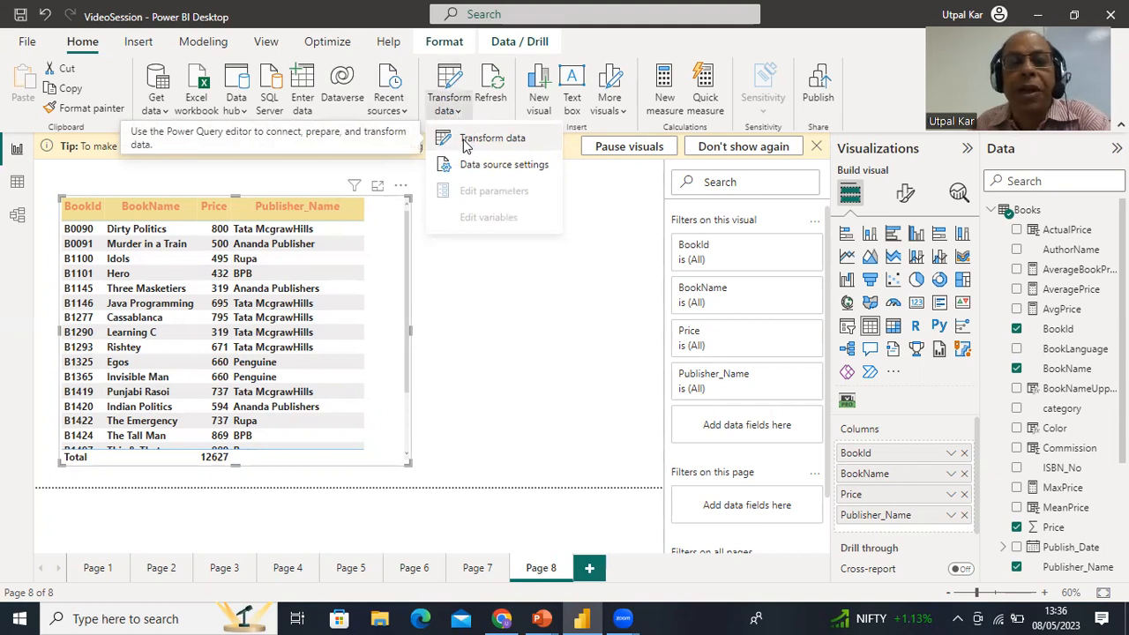
click(463, 141)
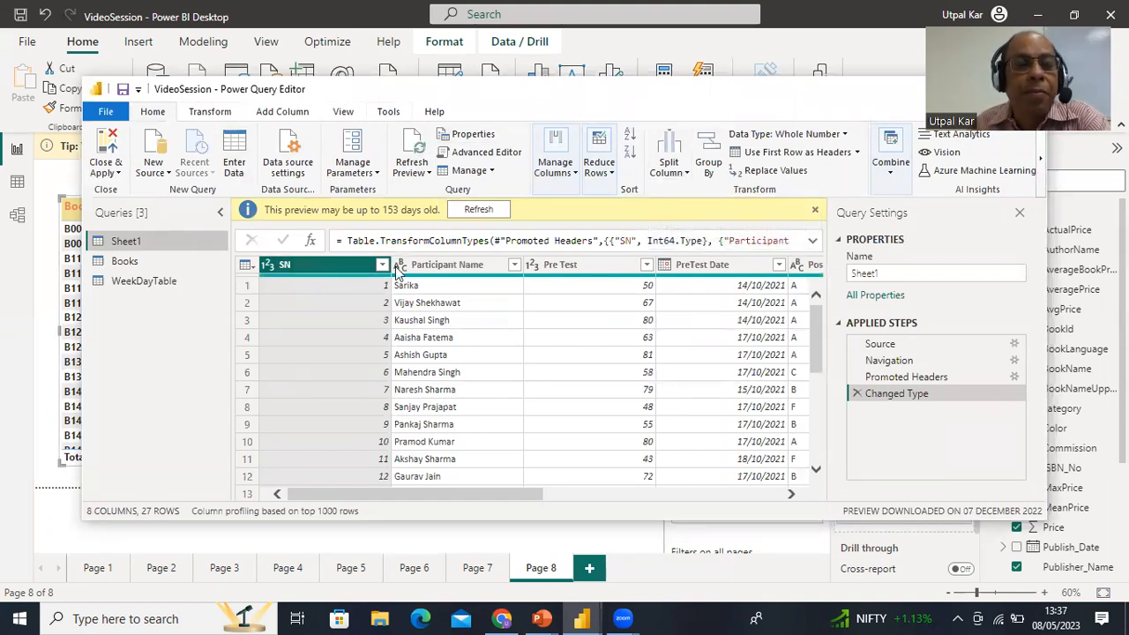
click(121, 265)
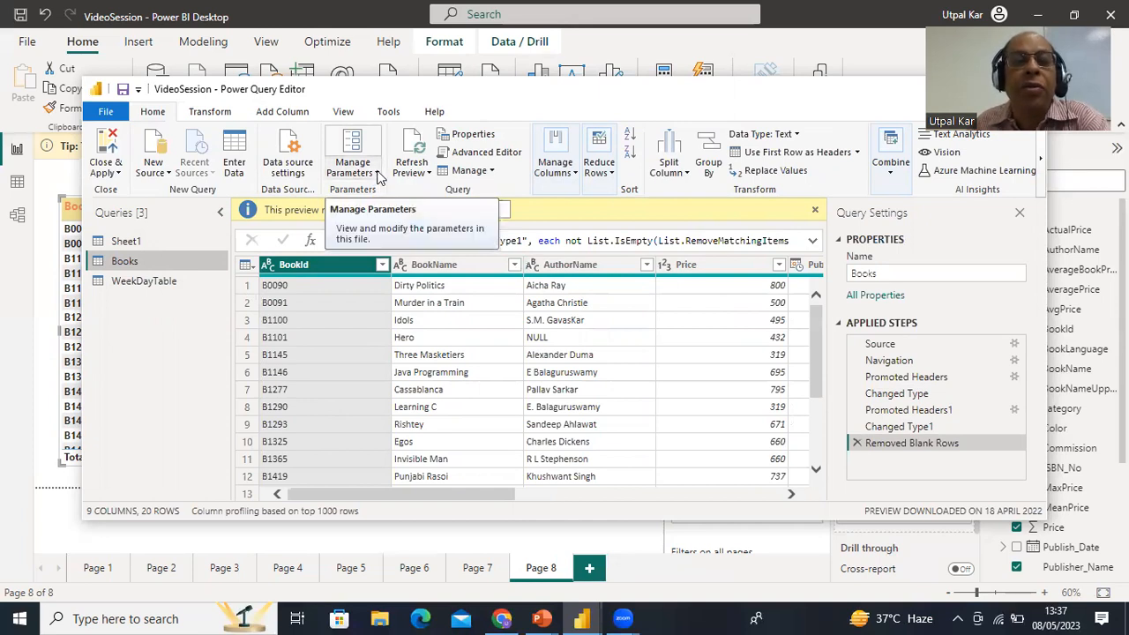
- Create a new parameter with the description "Parameter For Publisher Name" and the type Text
click(378, 176)
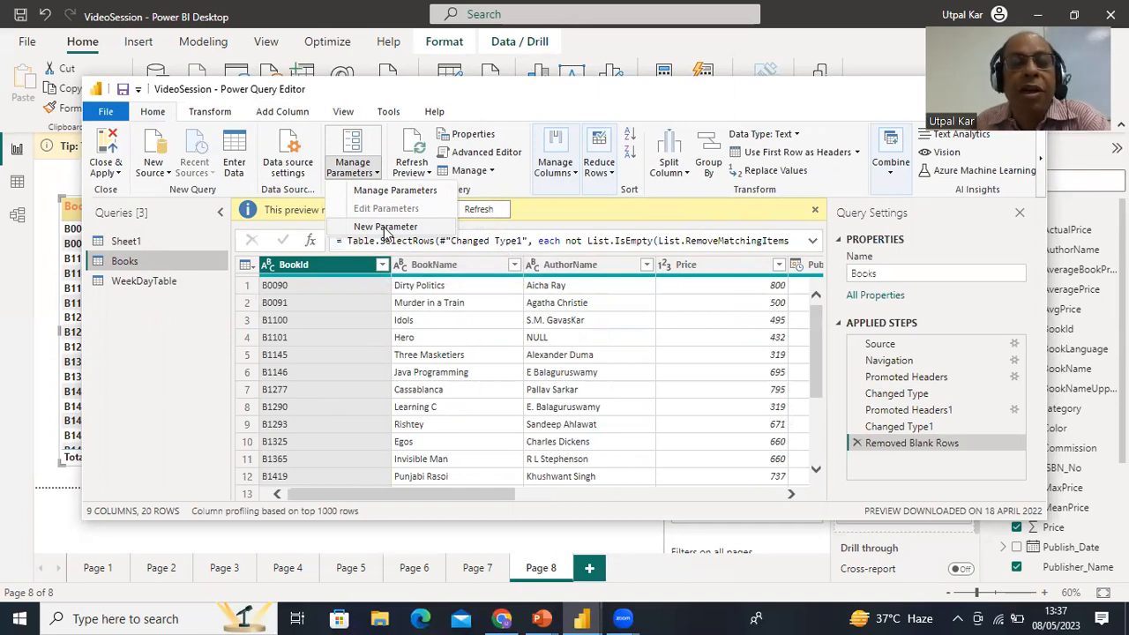
click(386, 227)
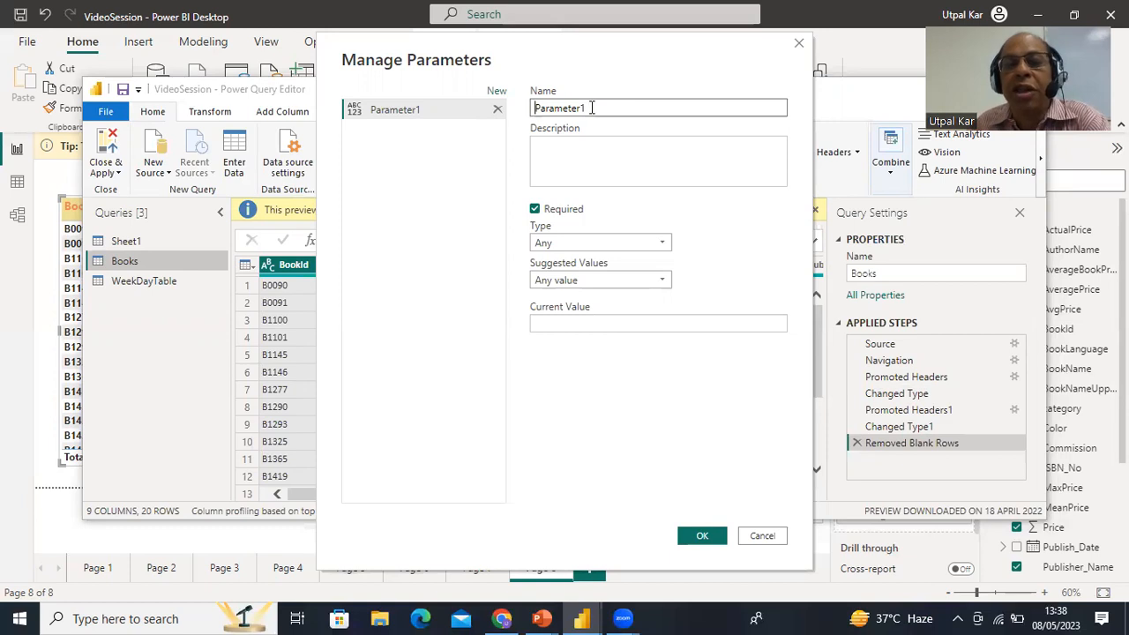
click(563, 158)
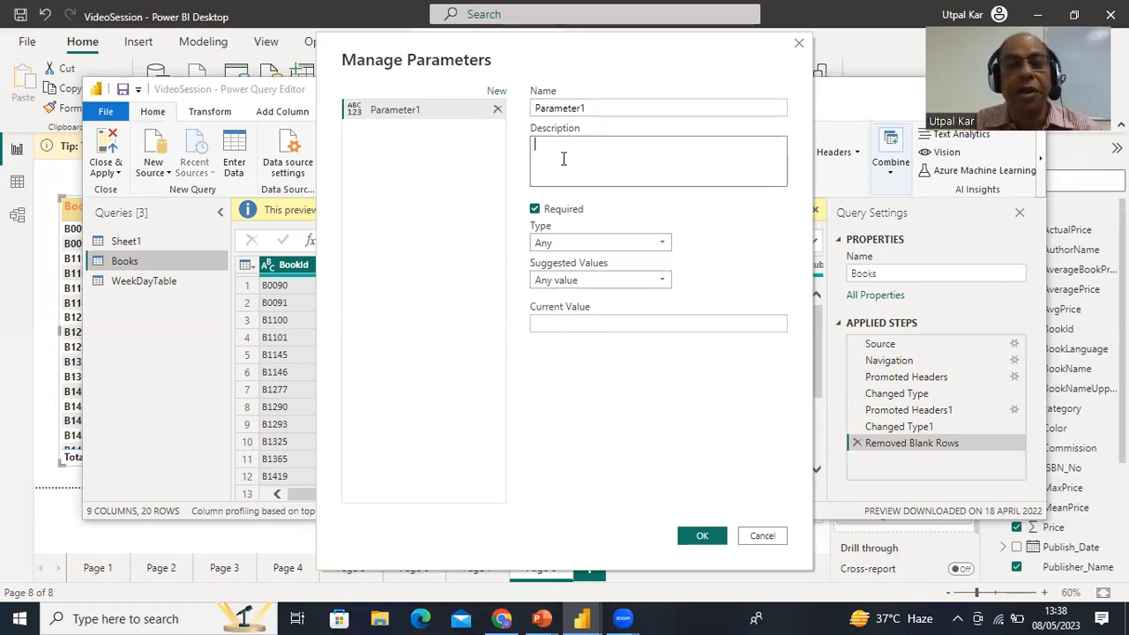
text(Parameter For Publisher Name)
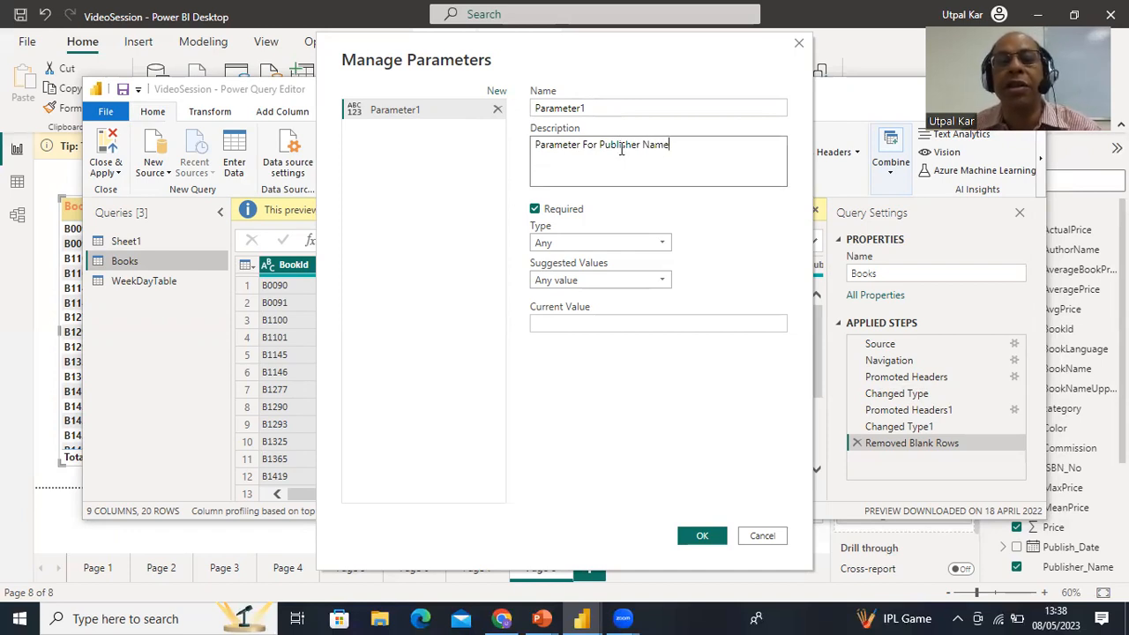
click(564, 248)
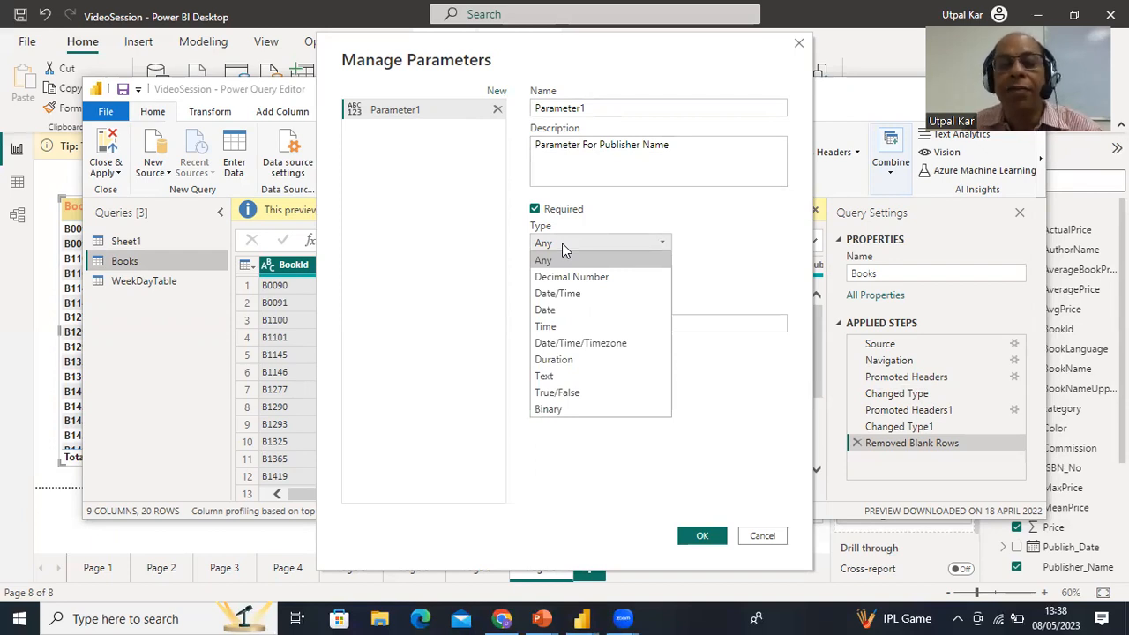
click(545, 378)
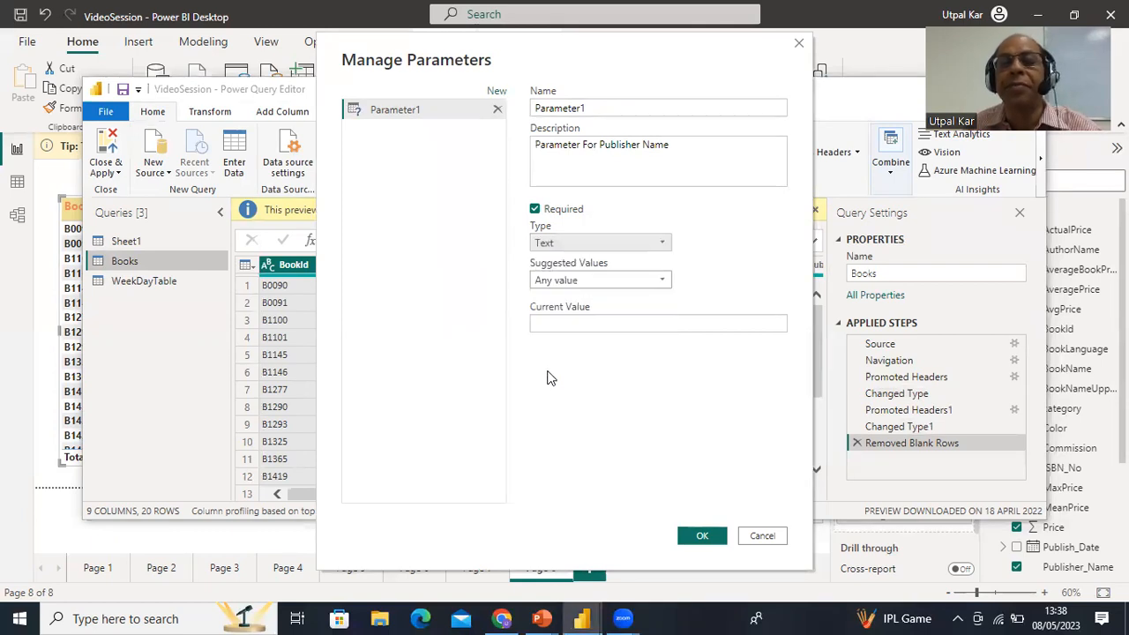
- Restrict the parameter's suggested values to a list of values containing BPB, Rupa and Penguine
click(558, 284)
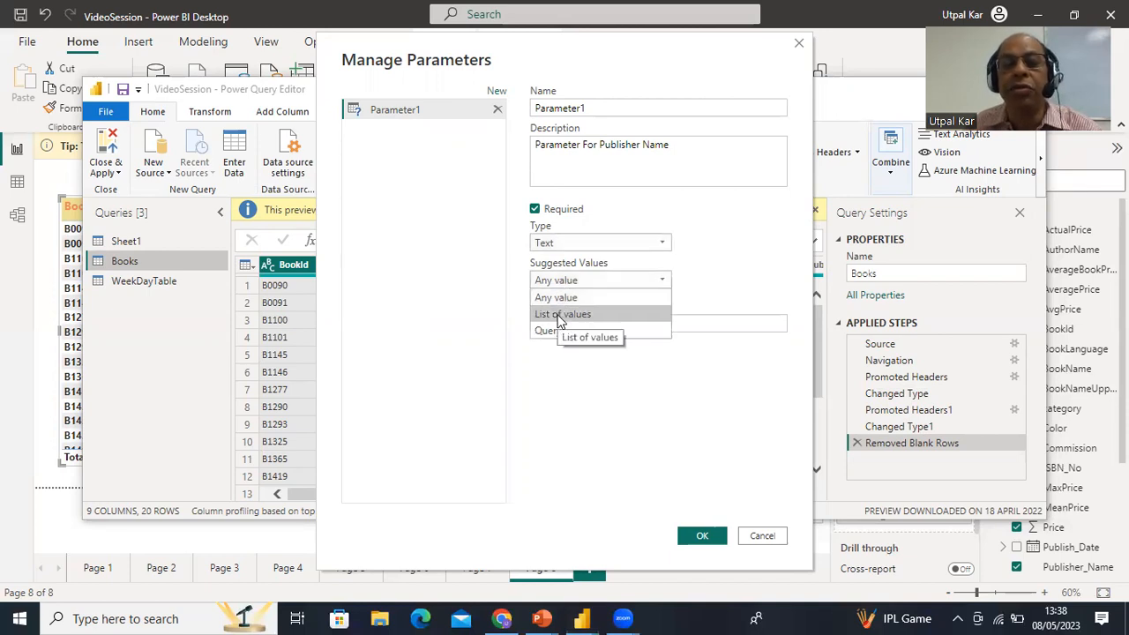
click(559, 316)
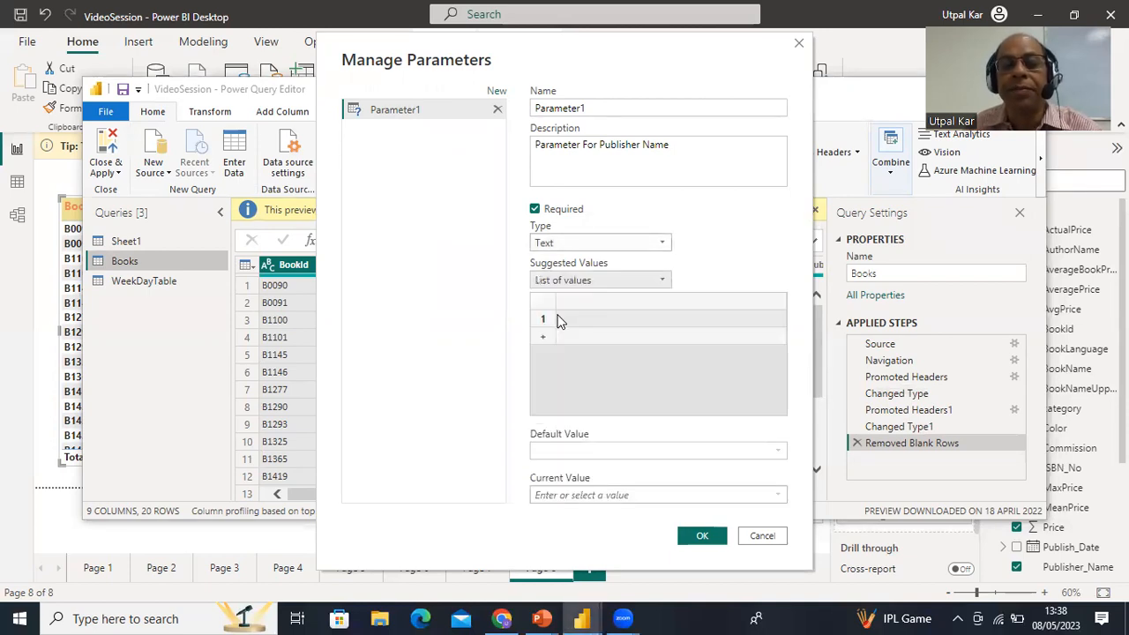
click(575, 325)
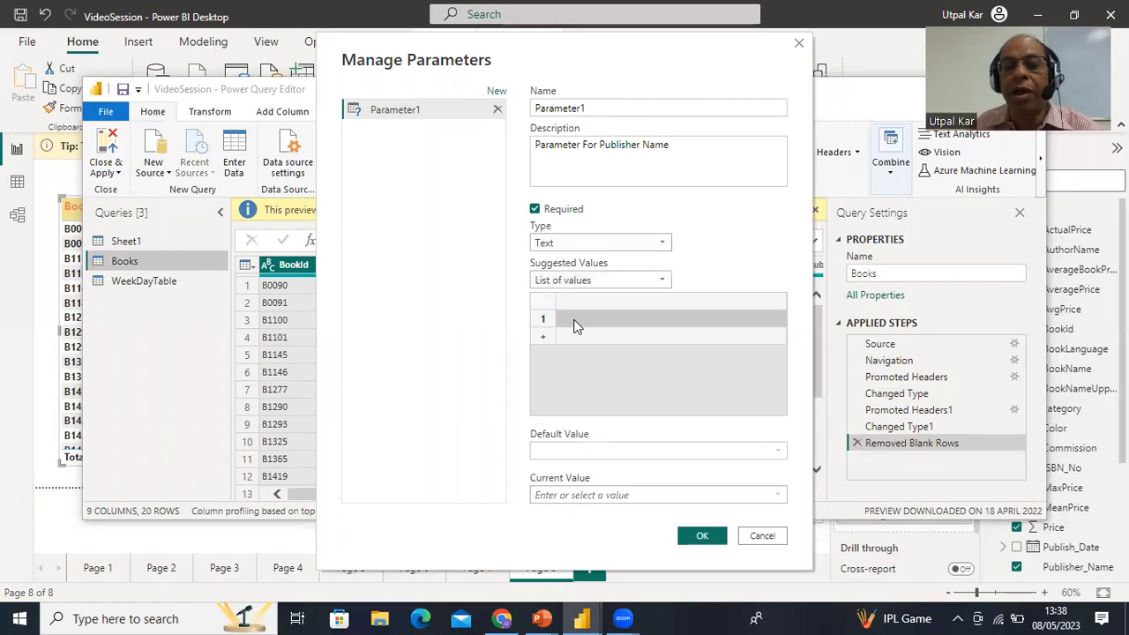
text(BPB)
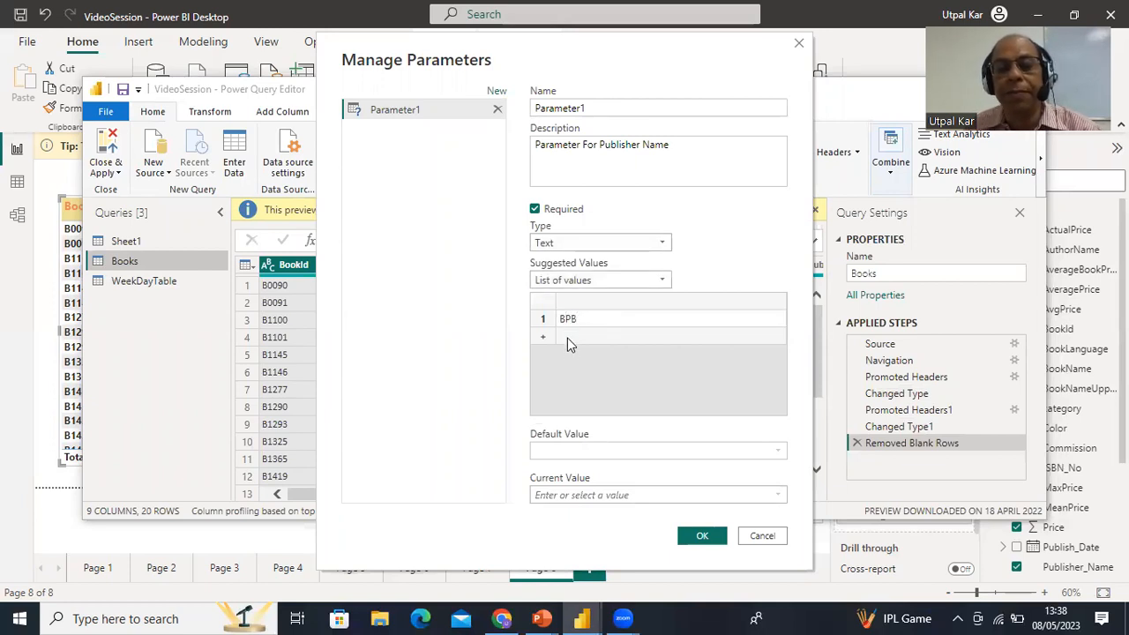
click(567, 343)
text(R)
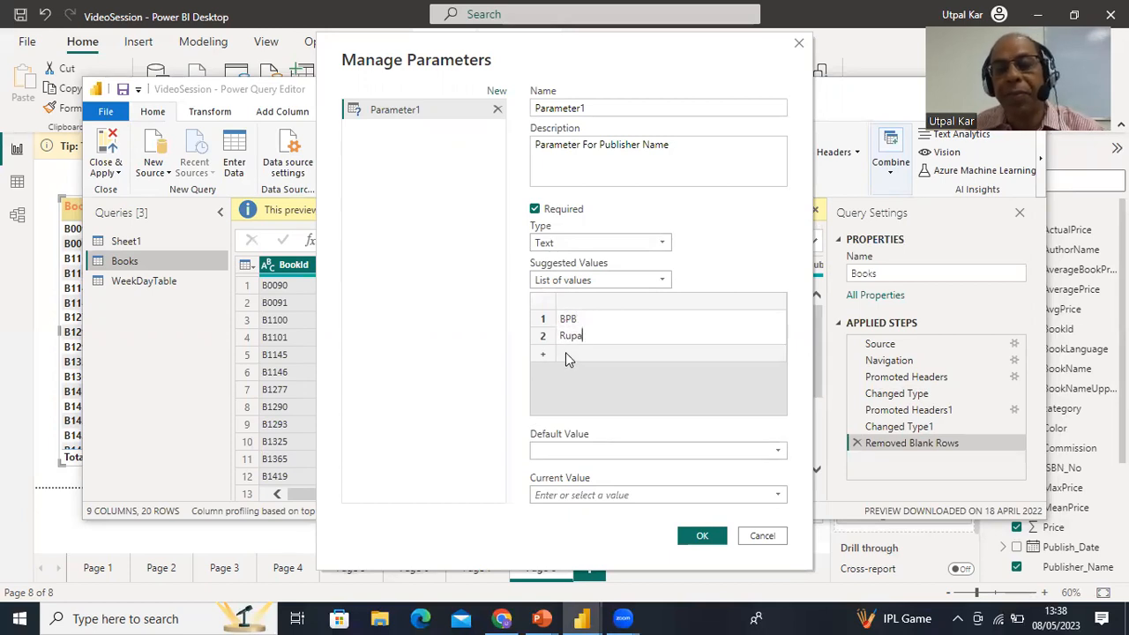
text(upa)
click(565, 352)
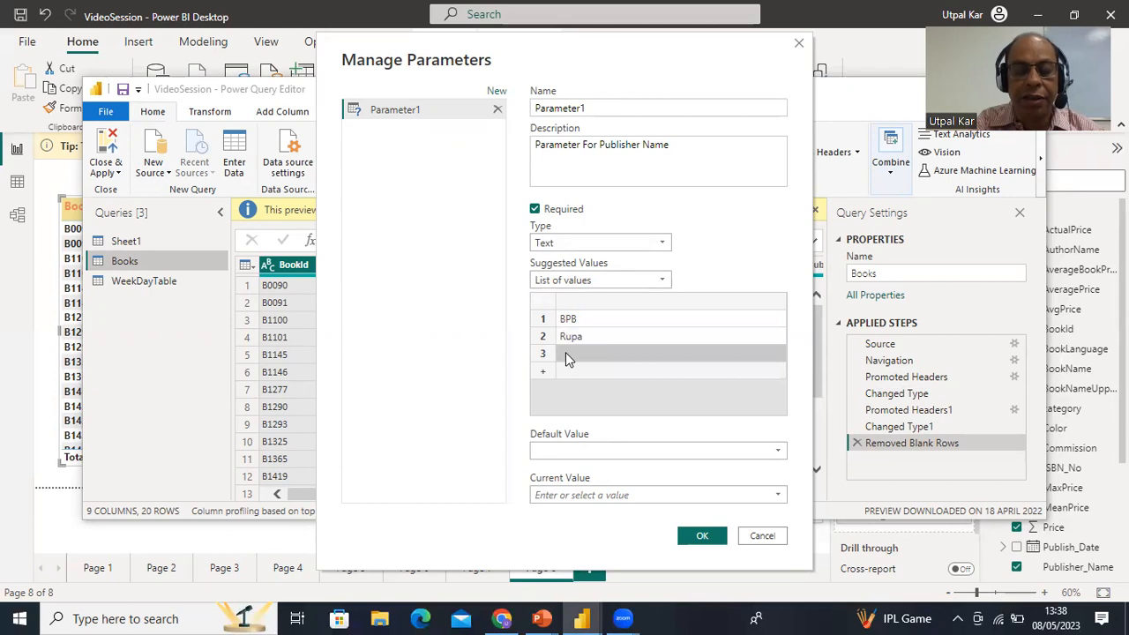
text(Penguine)
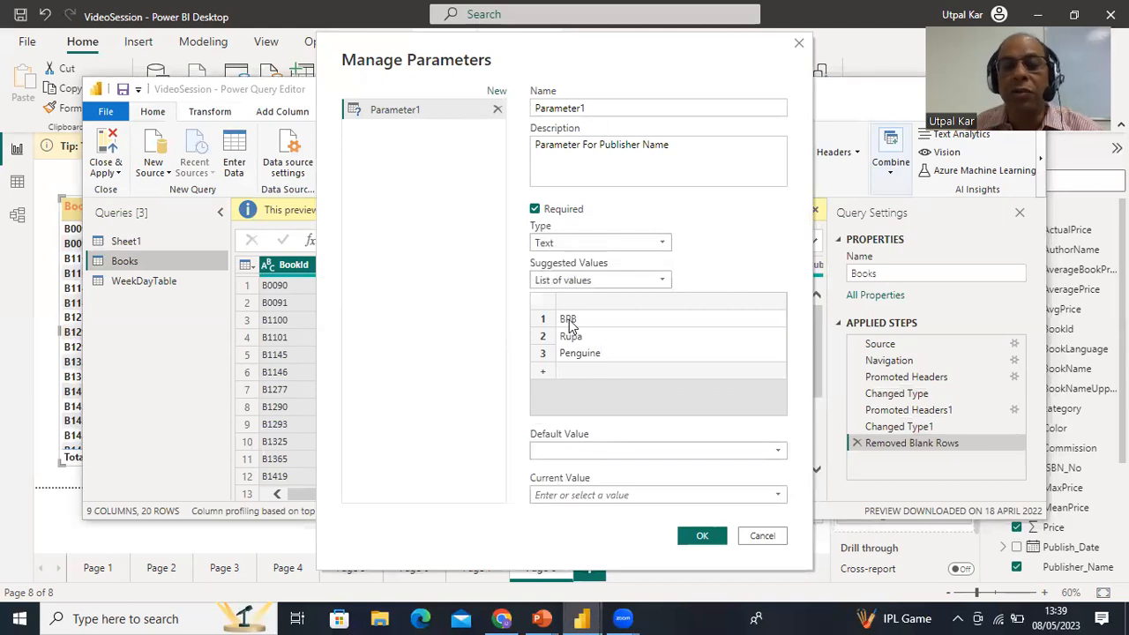
- Set both the parameter's default value and current value to BPB and save the parameter
click(776, 454)
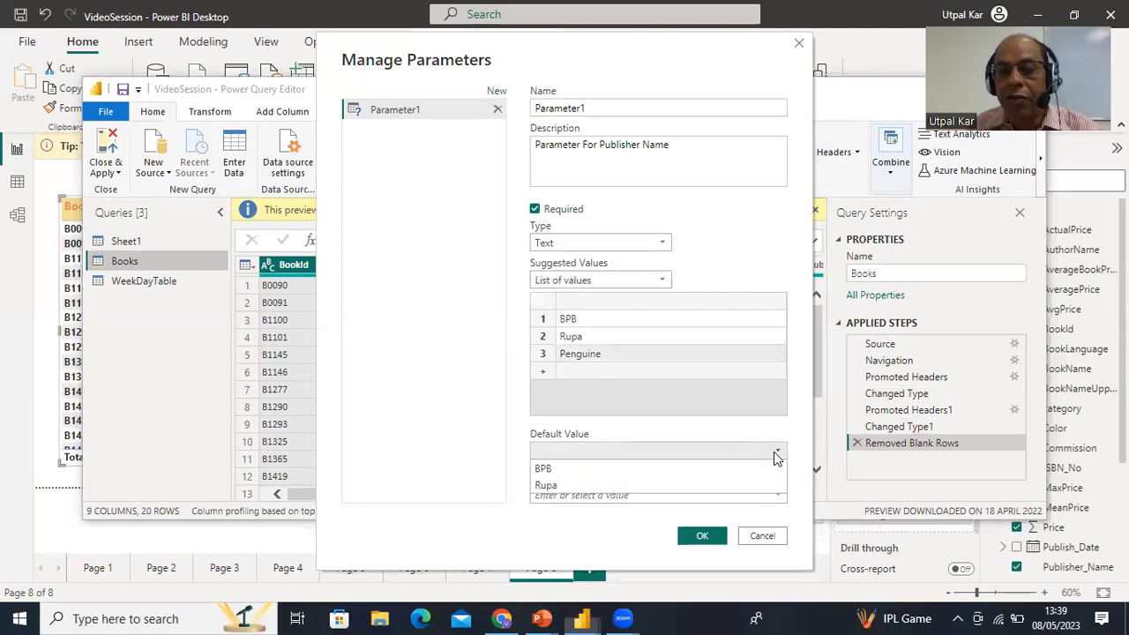
click(545, 469)
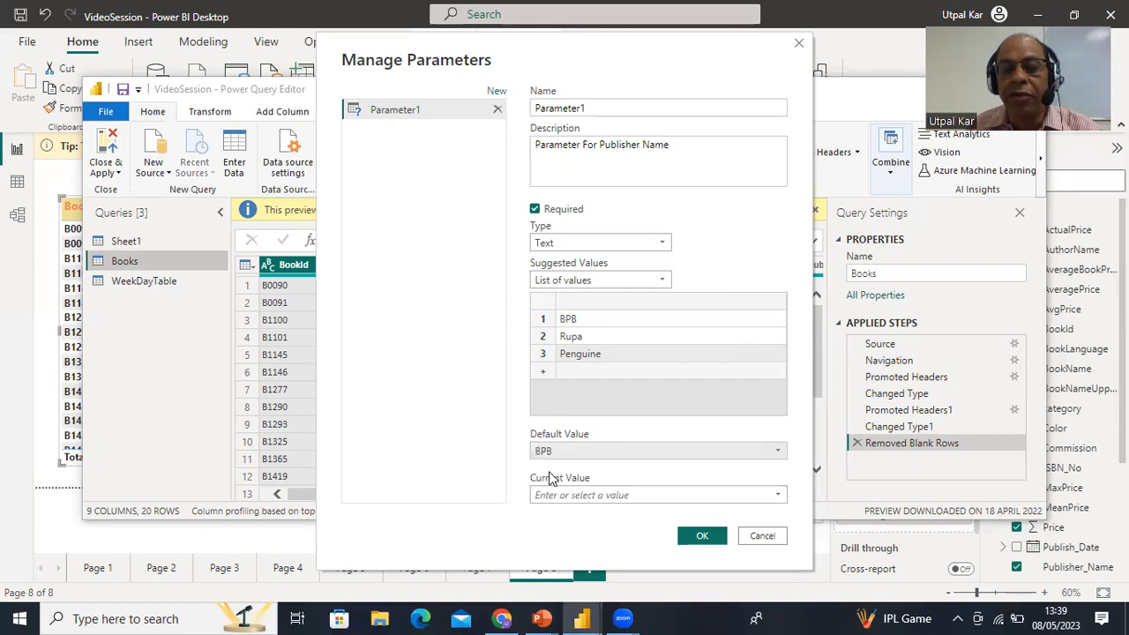
click(776, 497)
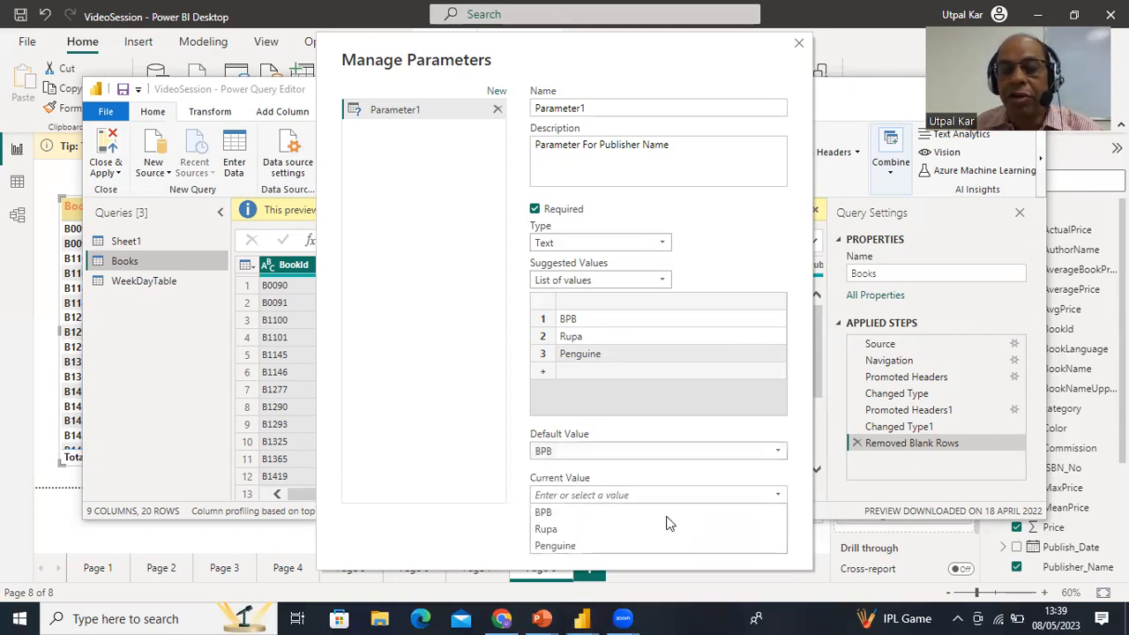
click(546, 516)
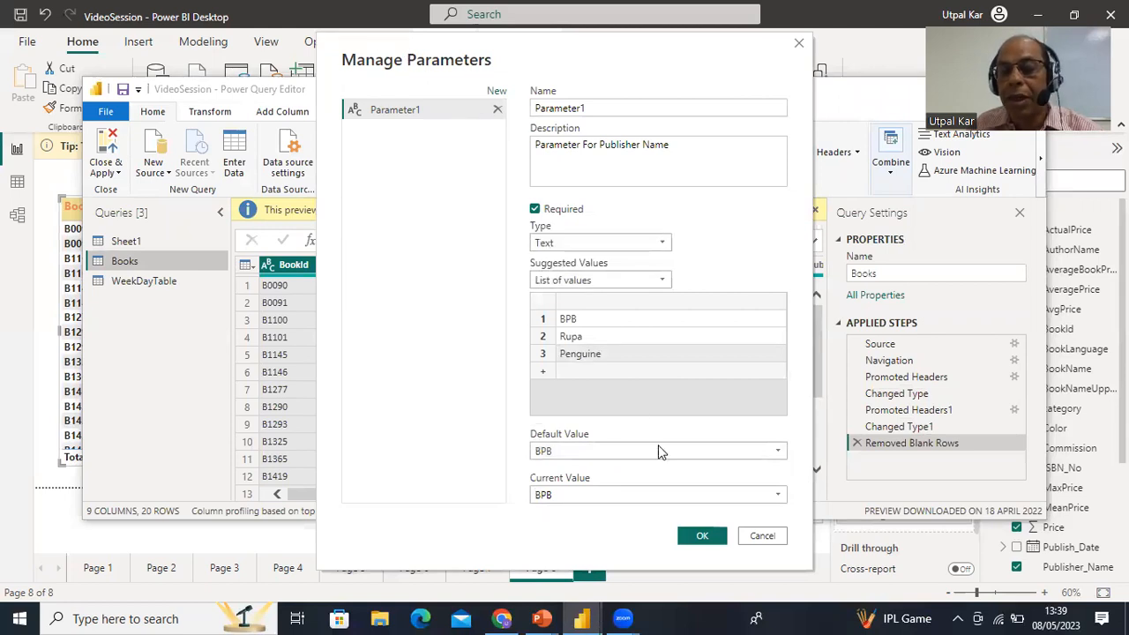
click(692, 537)
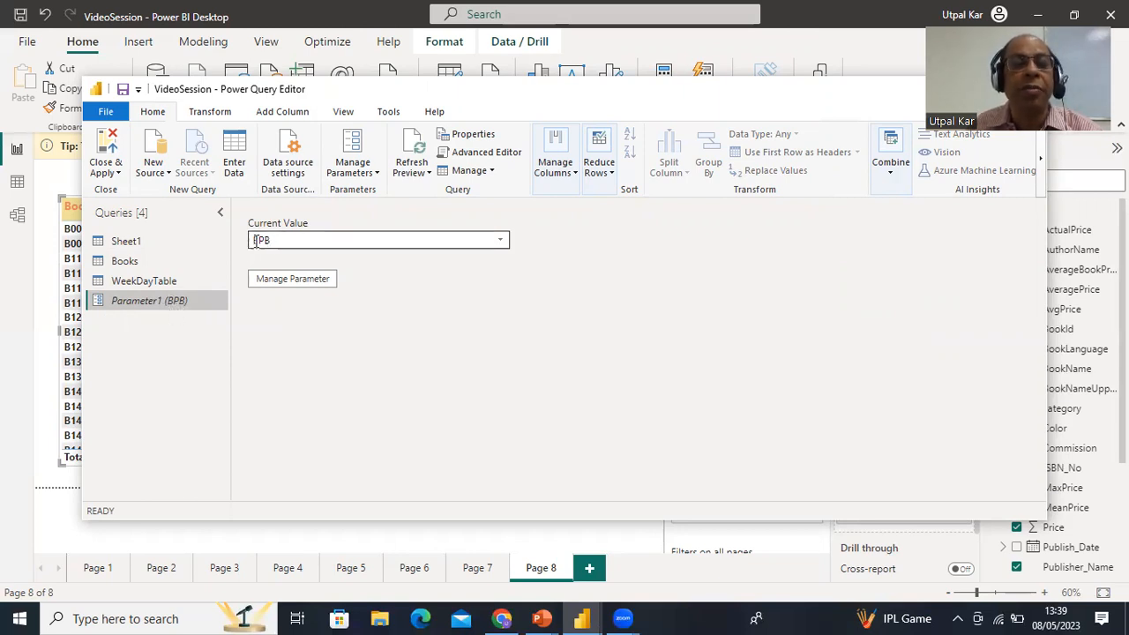
- Switch Parameter1's current value to Rupa, and set it back to BPB
click(502, 240)
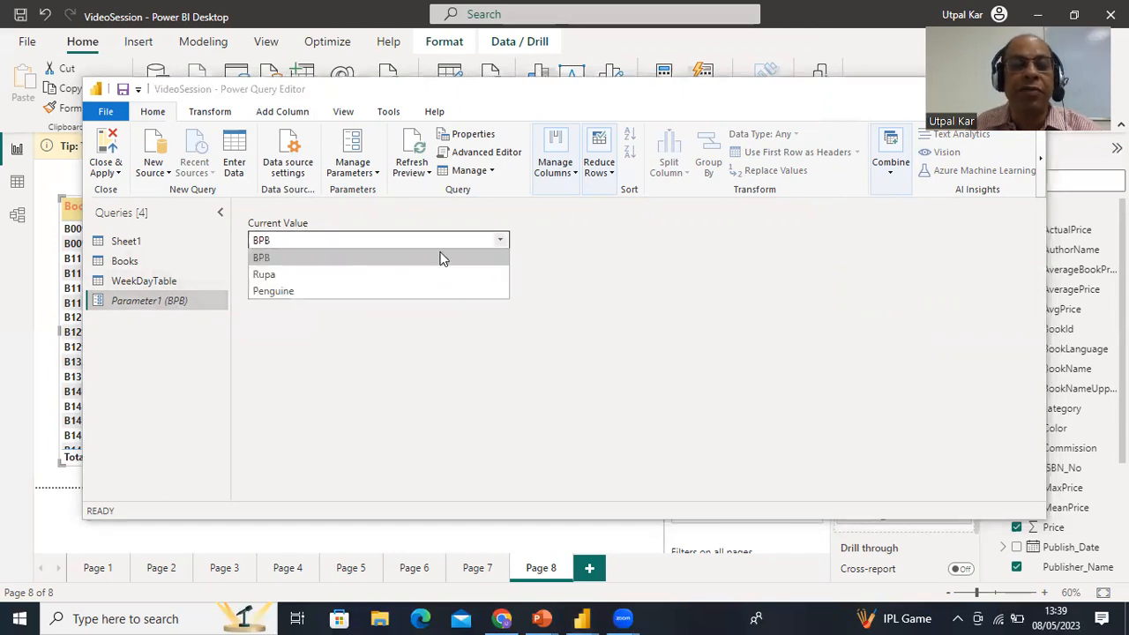
click(274, 274)
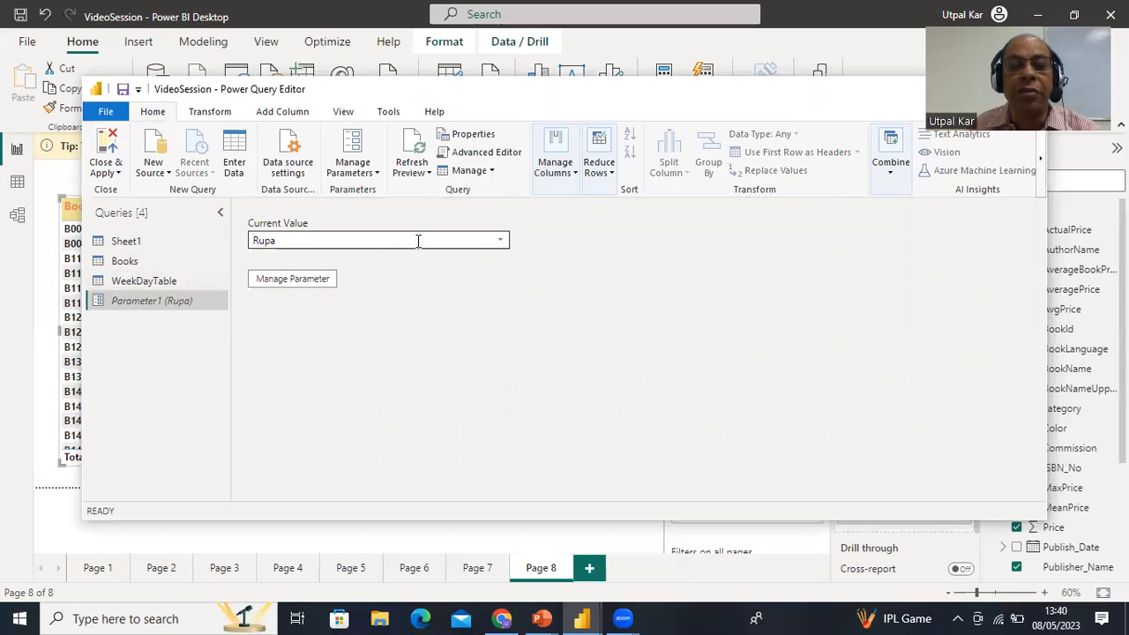
click(500, 240)
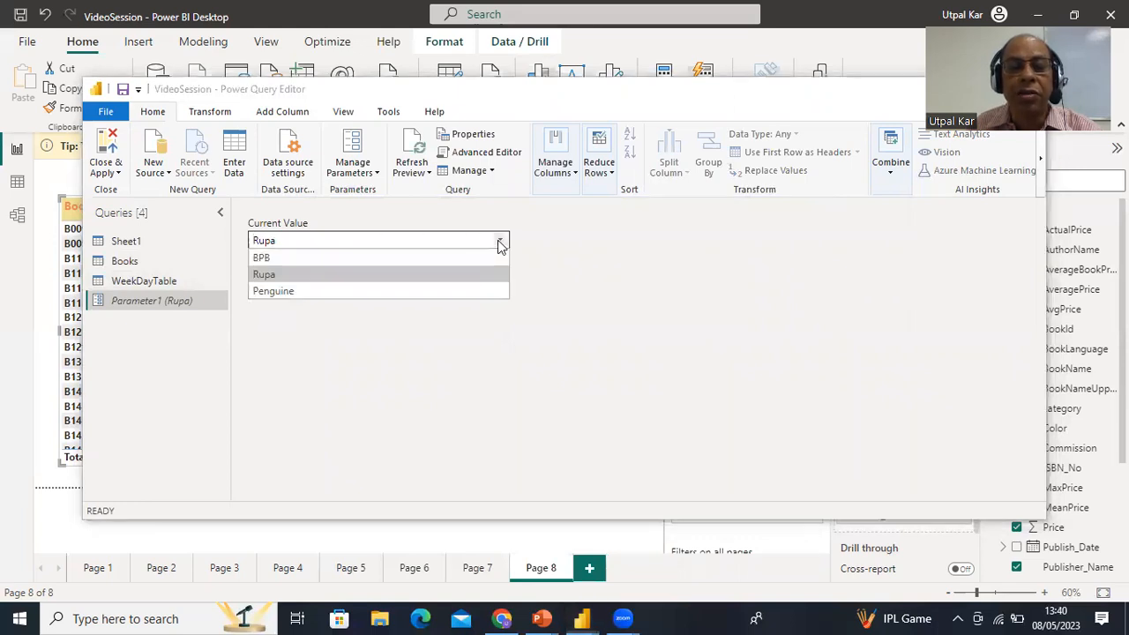
click(263, 258)
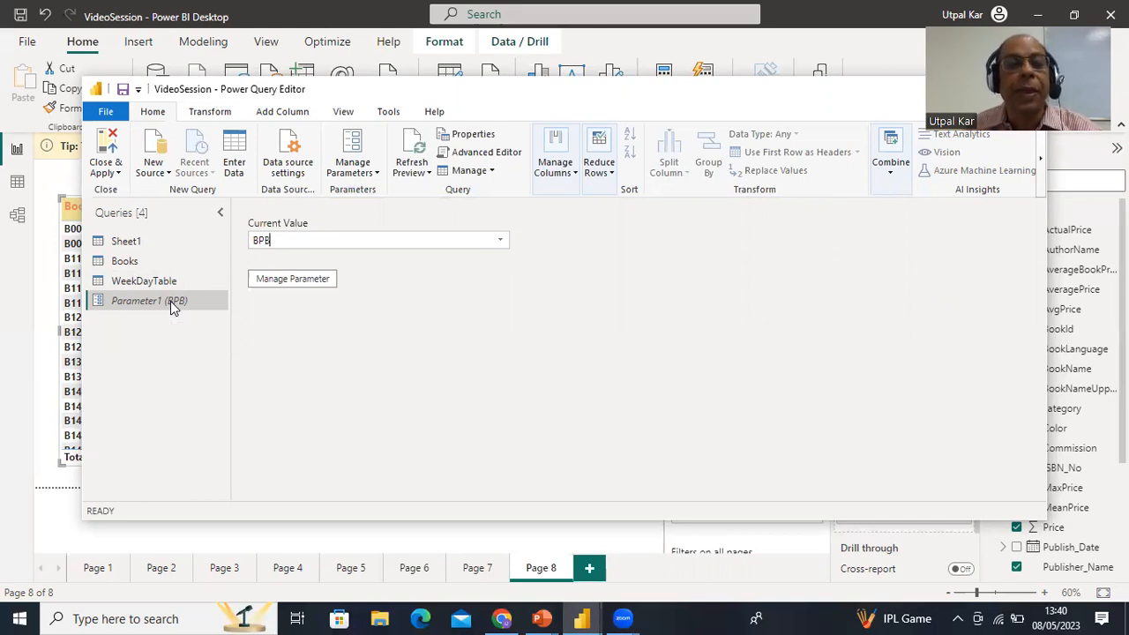
- Filter the Books query with a text filter that keeps rows where Publisher_Name equals the parameter Parameter1
click(125, 267)
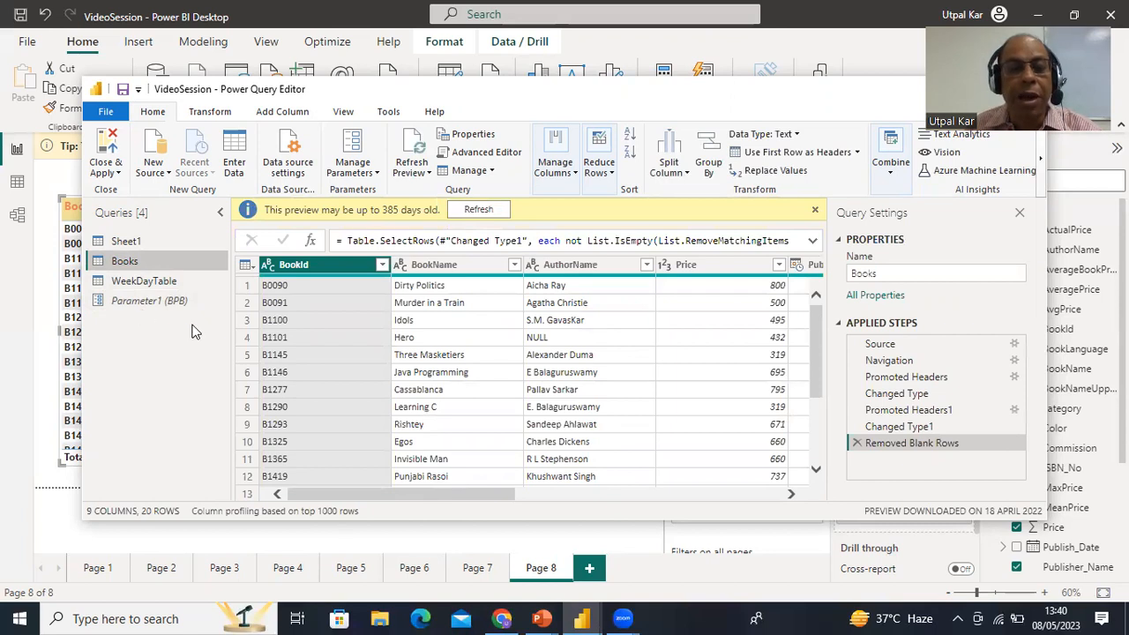
drag(325, 501, 537, 504)
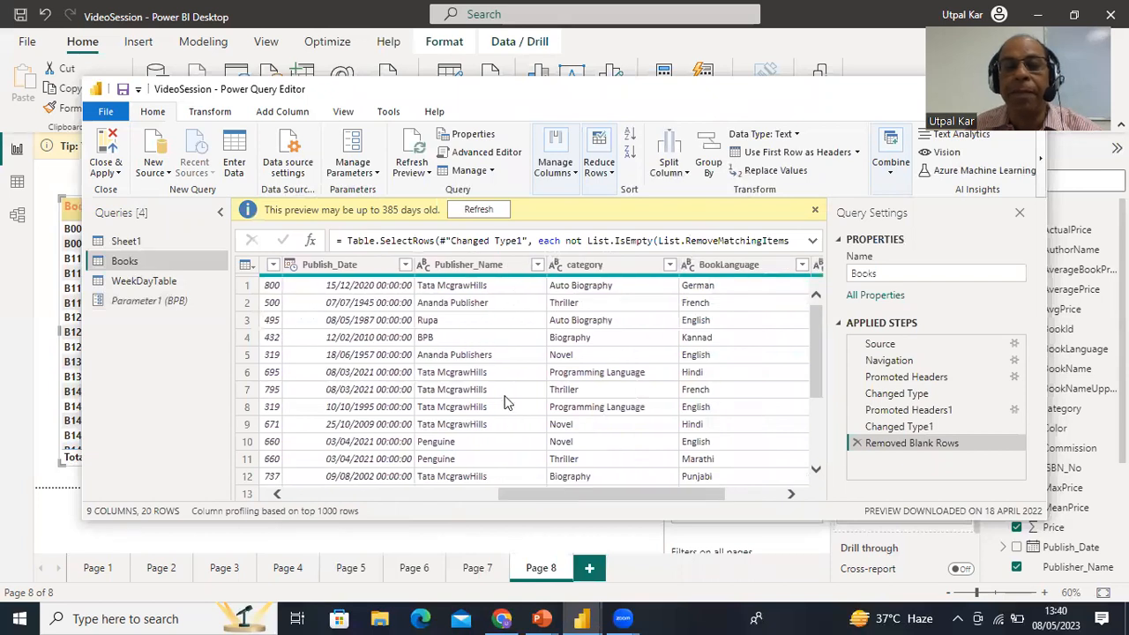
click(538, 264)
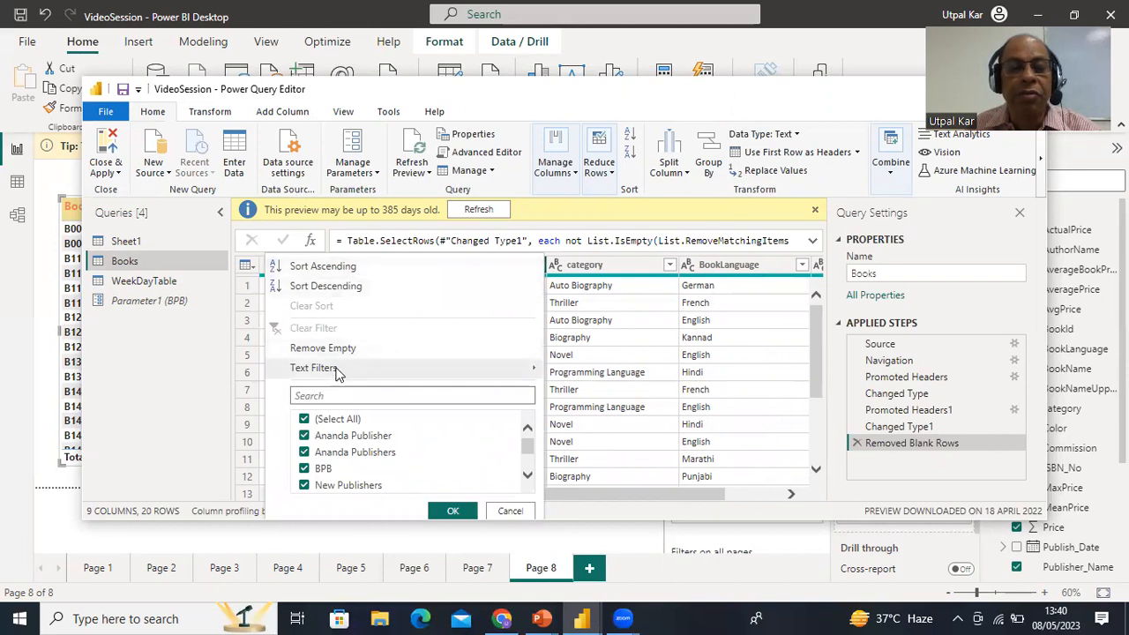
mouse_move(335, 372)
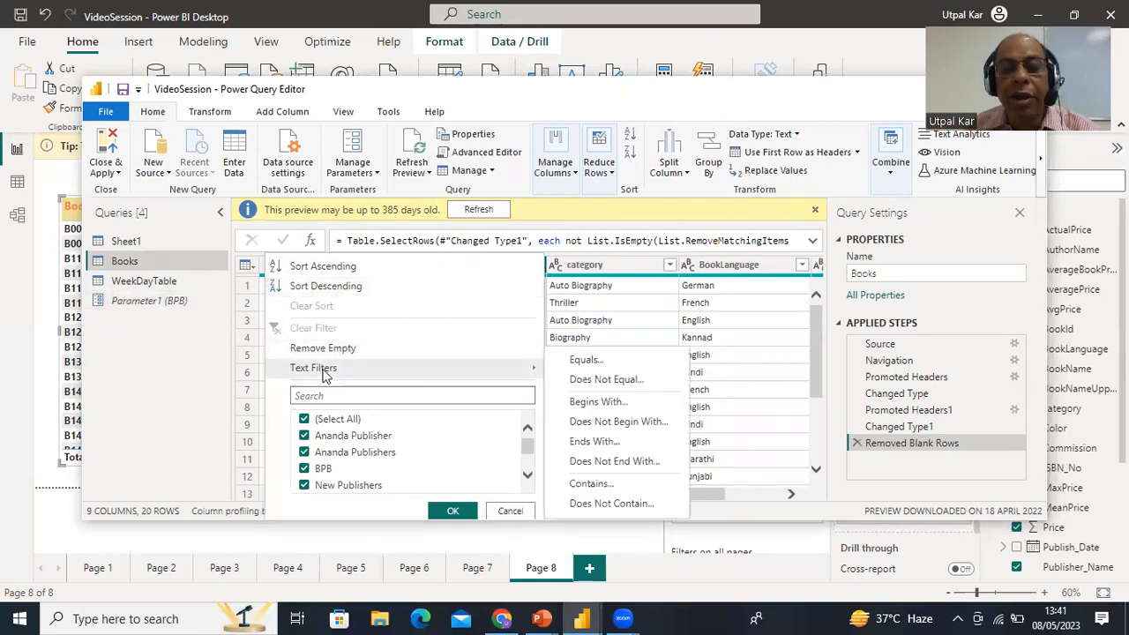
click(582, 360)
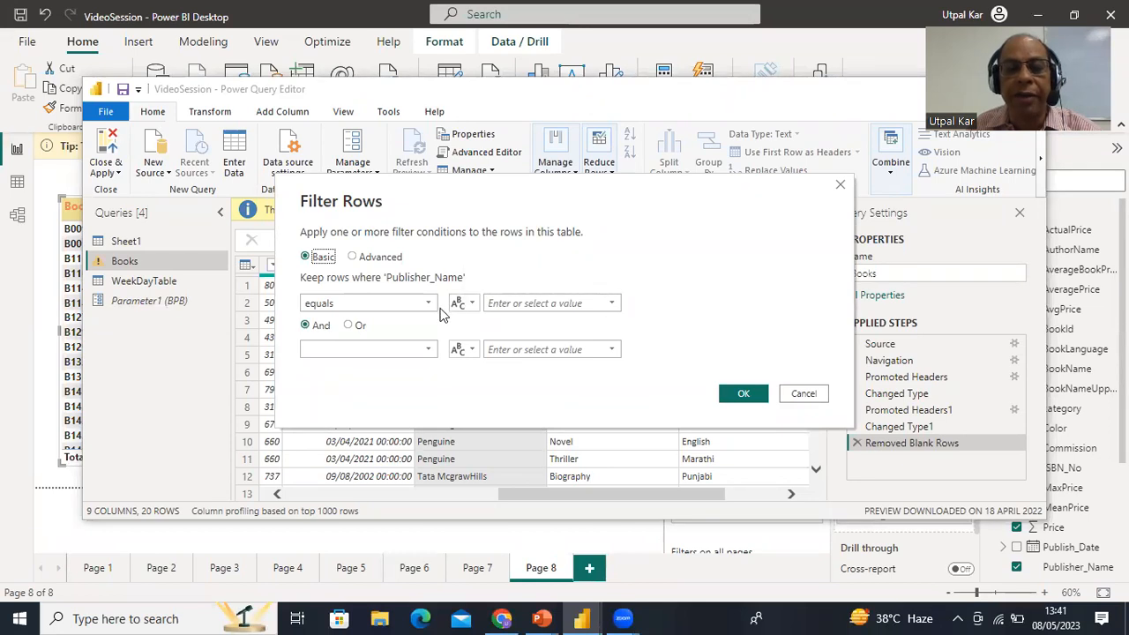
click(612, 304)
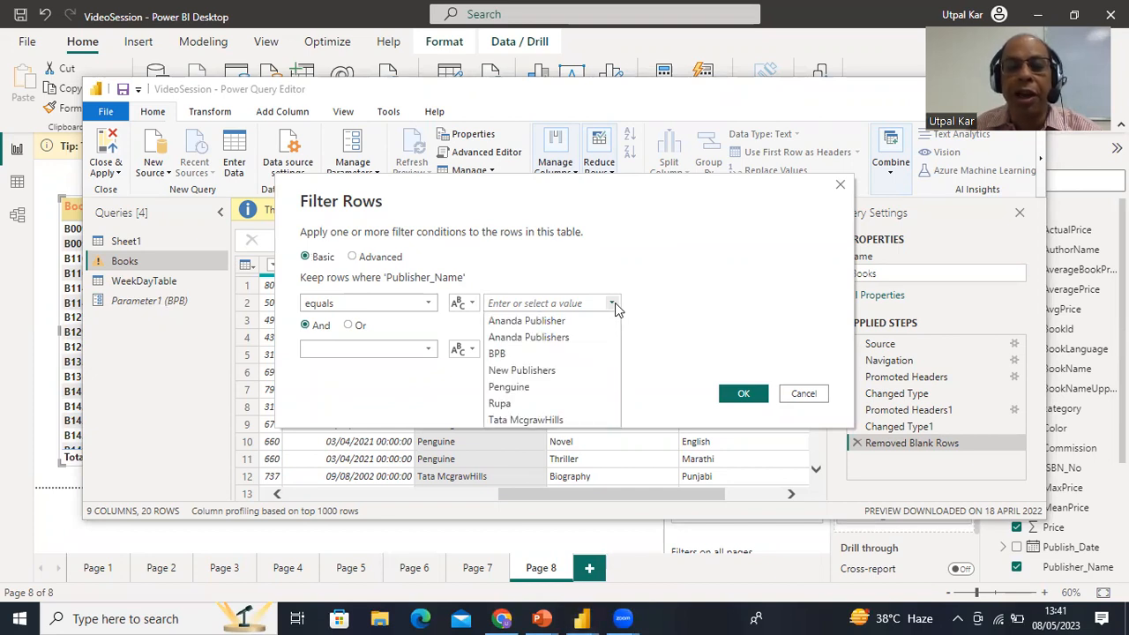
click(463, 303)
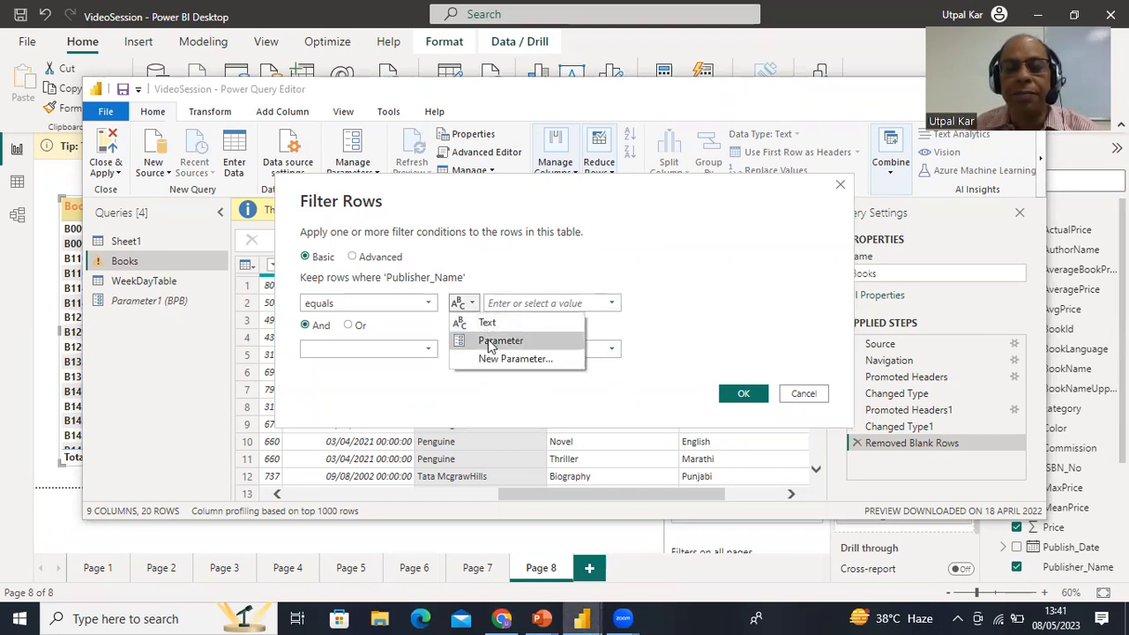
click(491, 342)
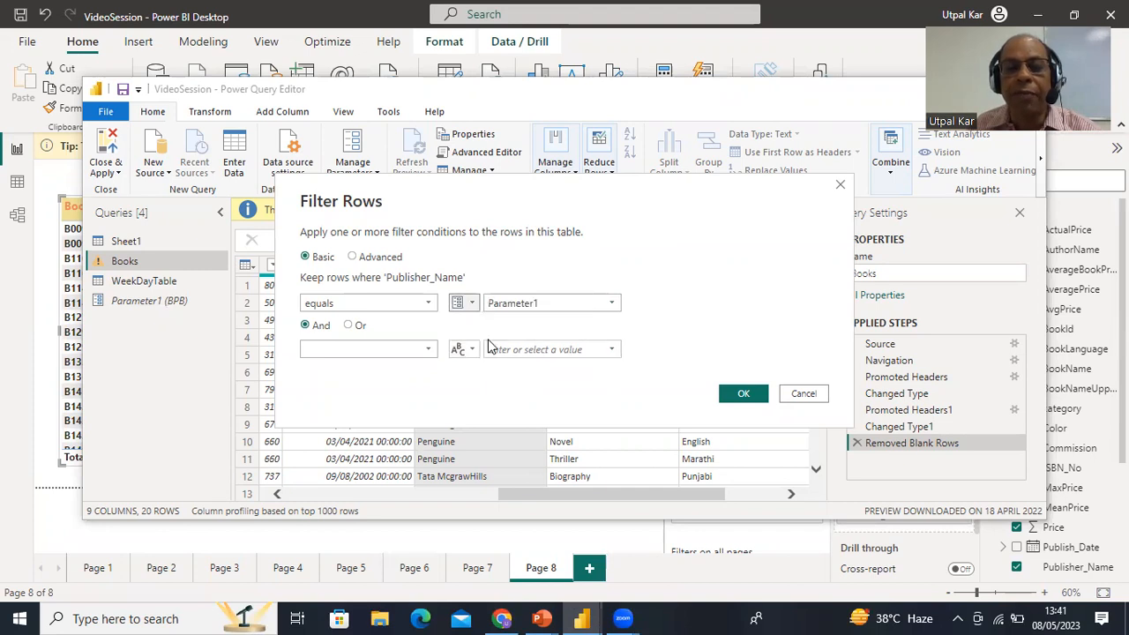
click(740, 394)
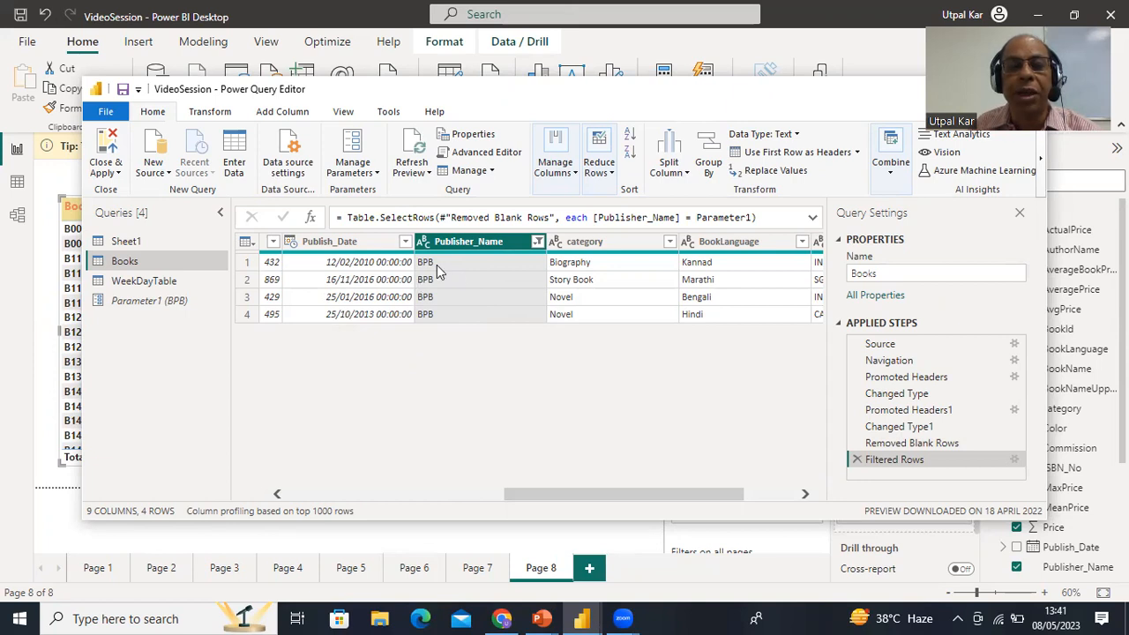
- Apply the pending query changes so the report's Books table loads the parameter-filtered data
click(119, 174)
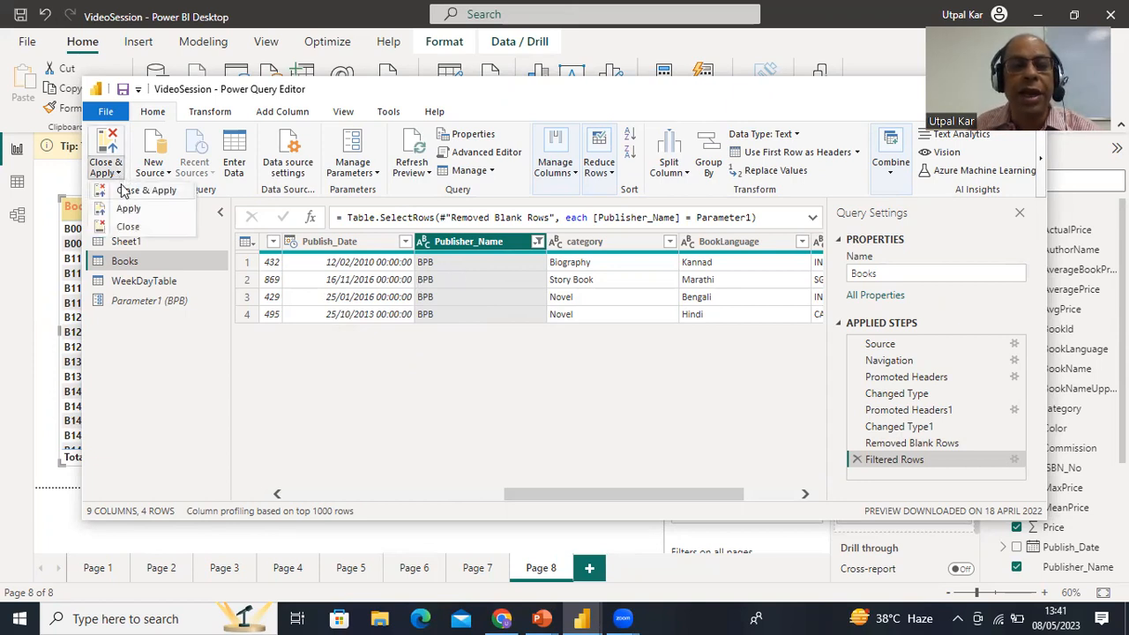
click(130, 207)
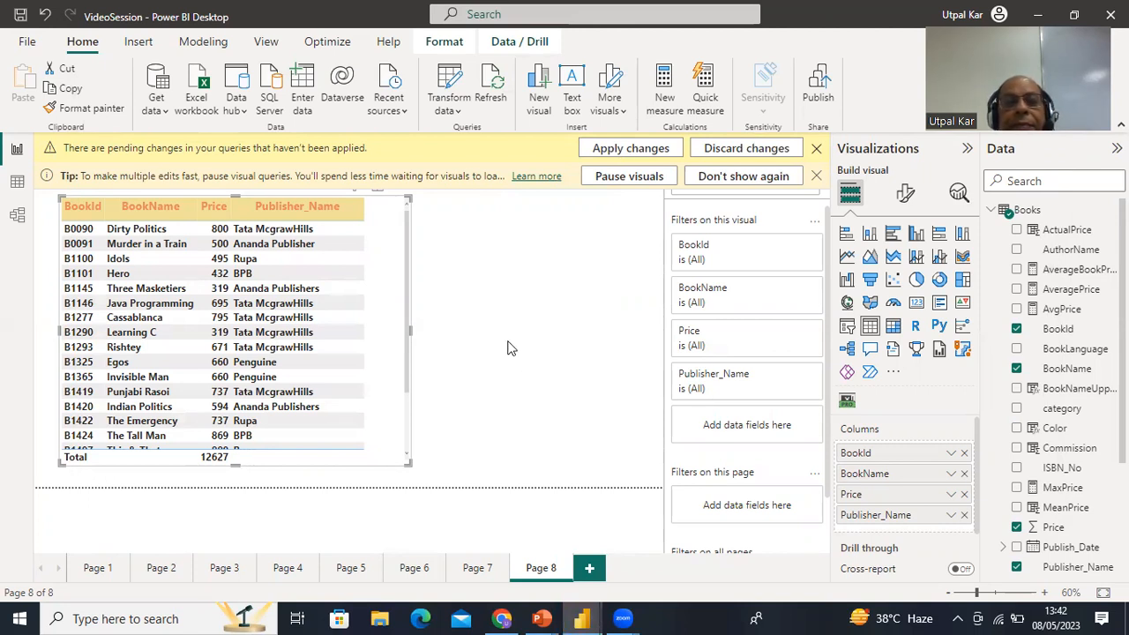
click(609, 148)
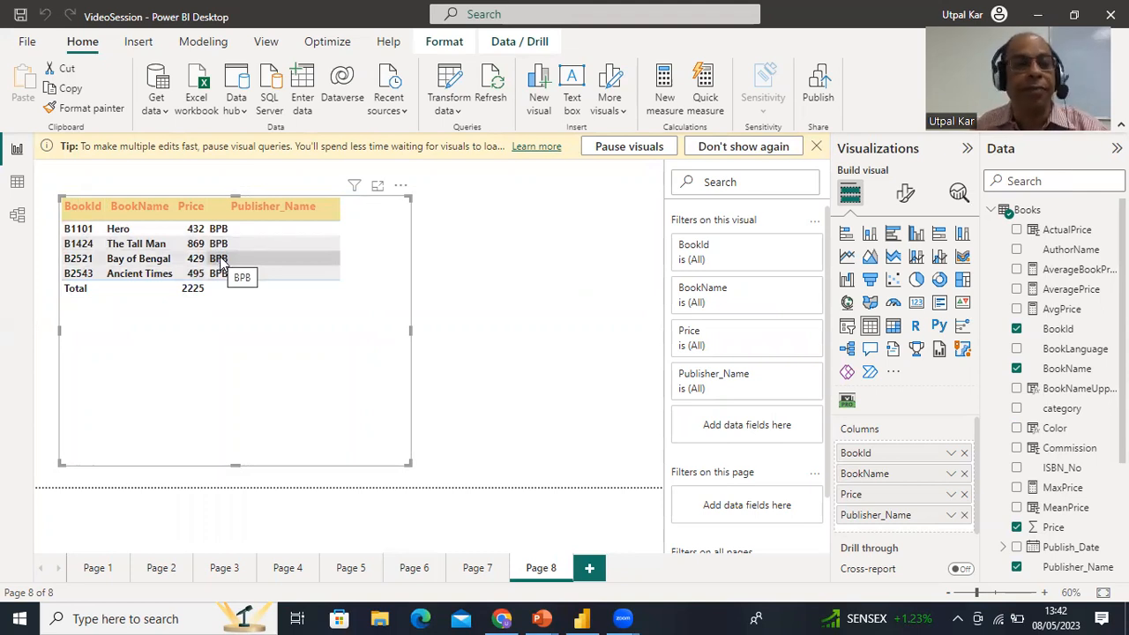
- Edit the parameters from the report view and set Parameter1 to Penguine for the Books table
click(458, 111)
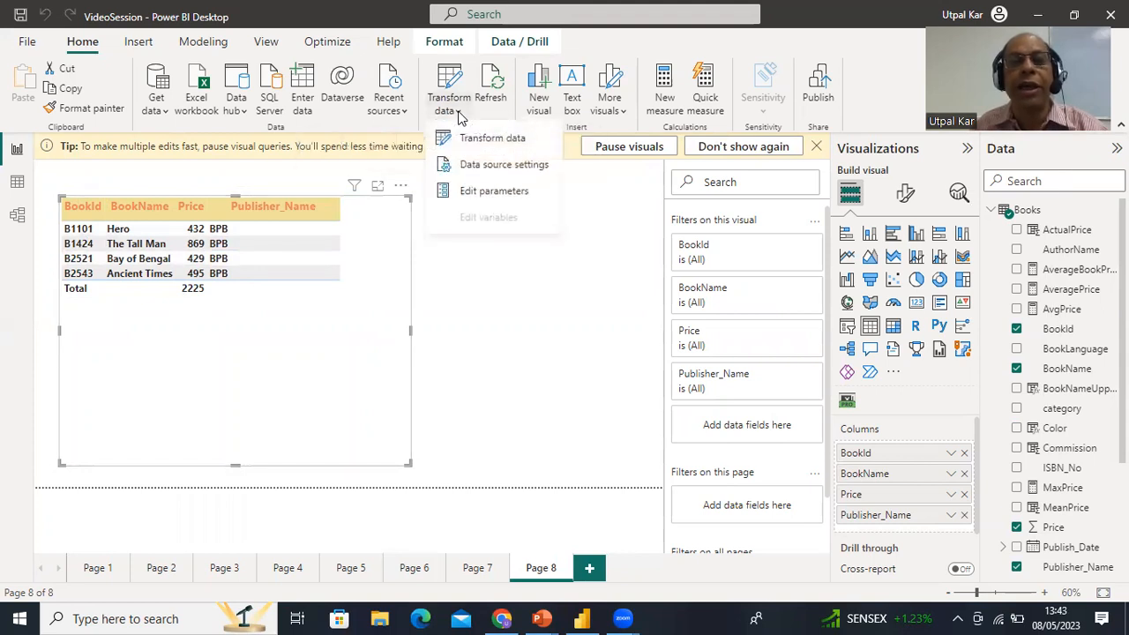
click(477, 193)
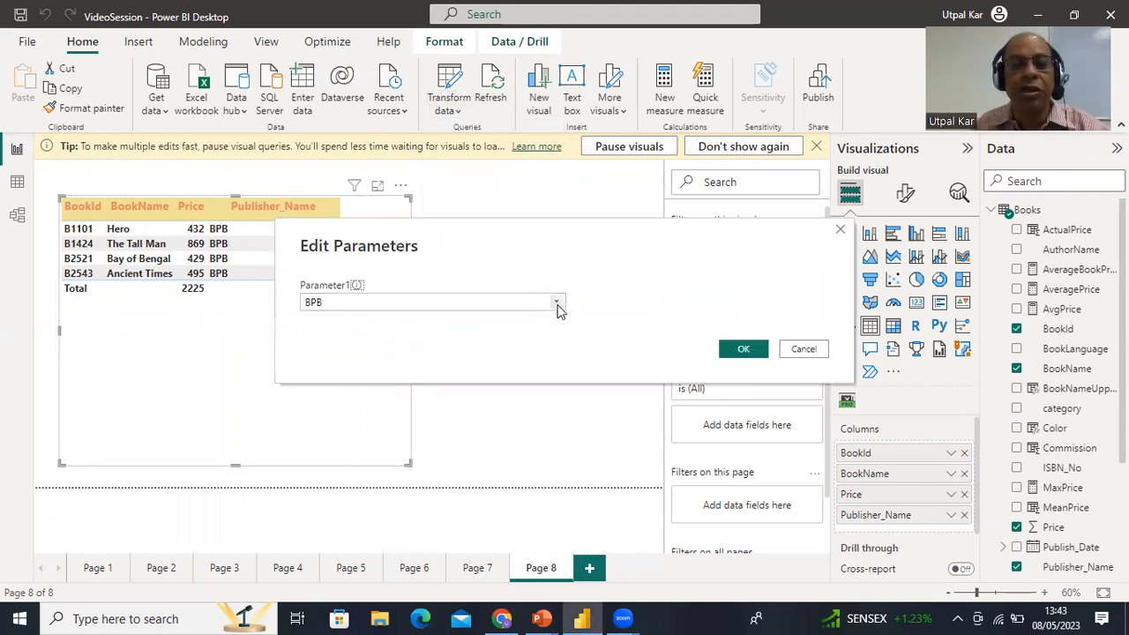
click(557, 305)
click(355, 348)
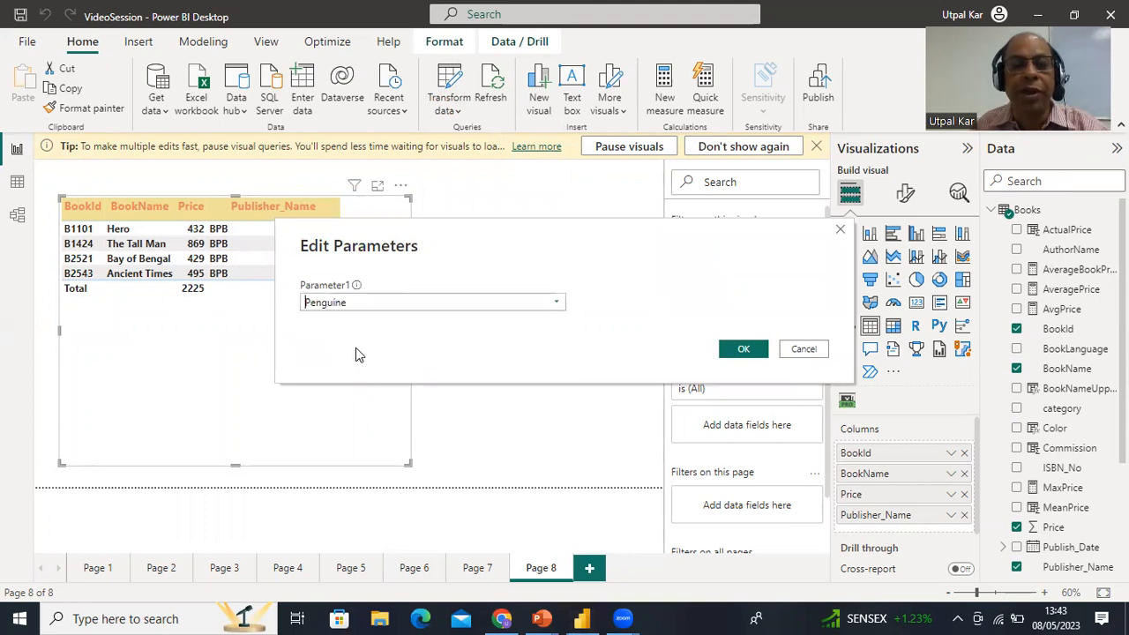
click(744, 350)
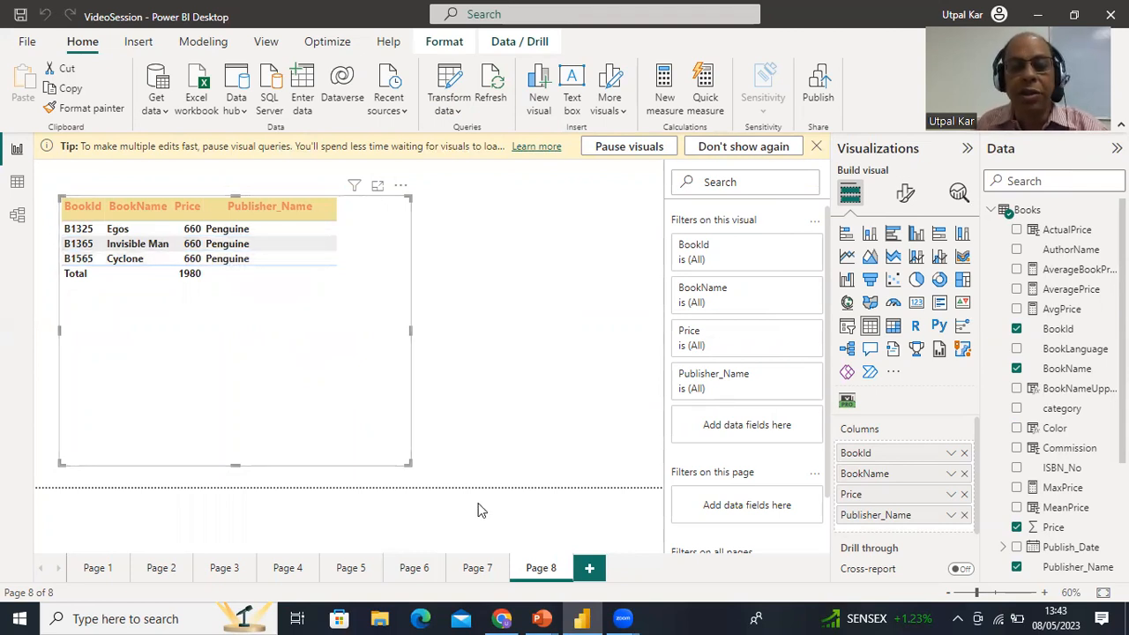
mouse_move(623, 617)
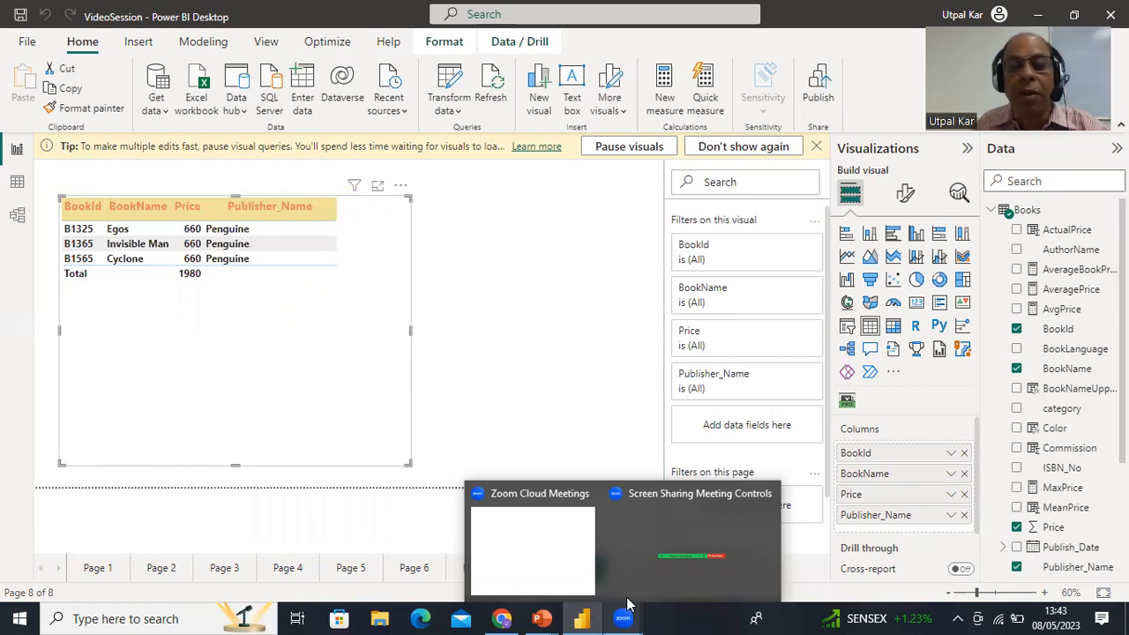
click(628, 551)
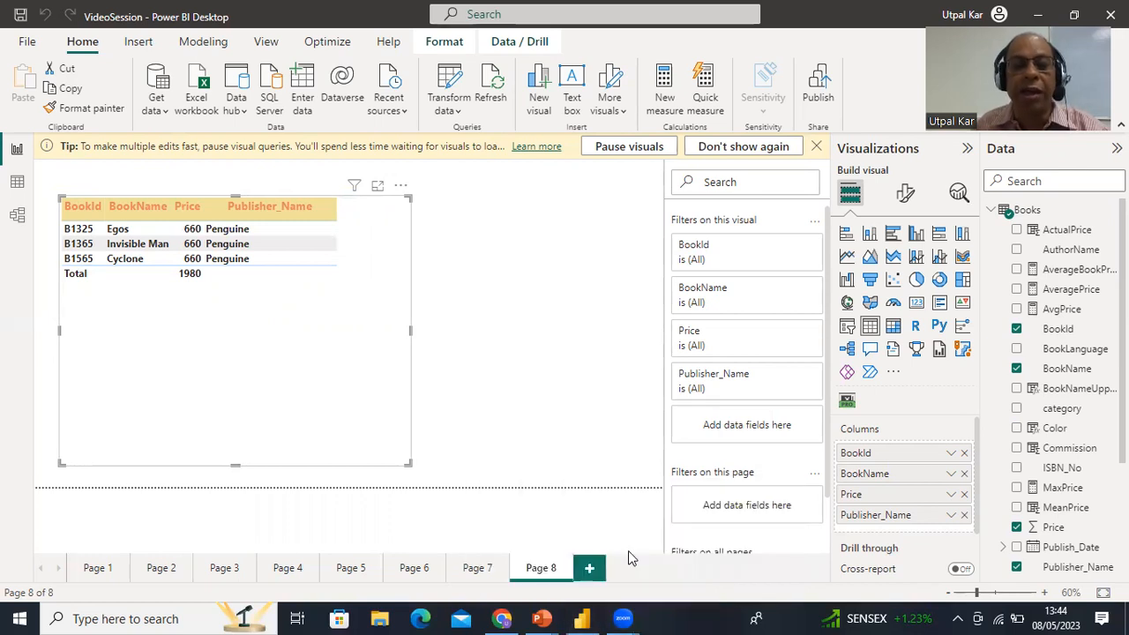